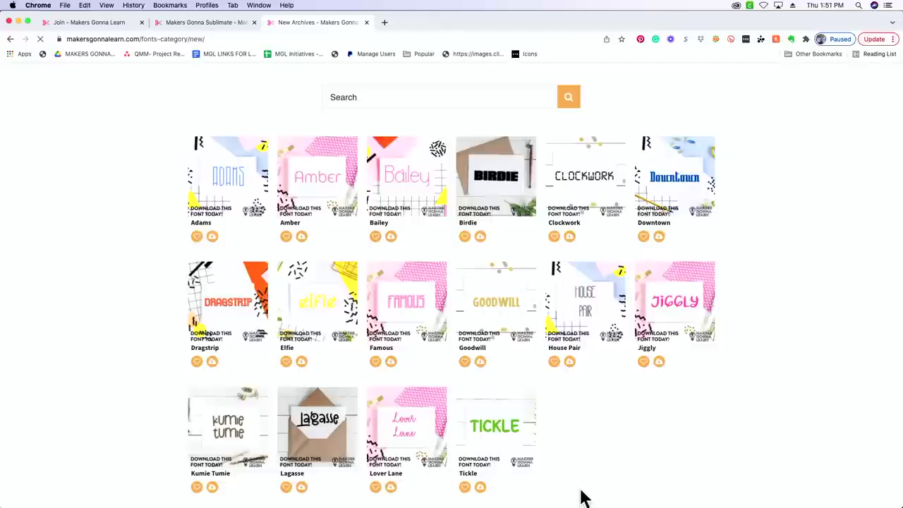
Step: Switch to Cricut Design Space and upload Fourth of July.svg from the Fourth-of-July-1 folder in Downloads as a cut image
mouse_move(477, 502)
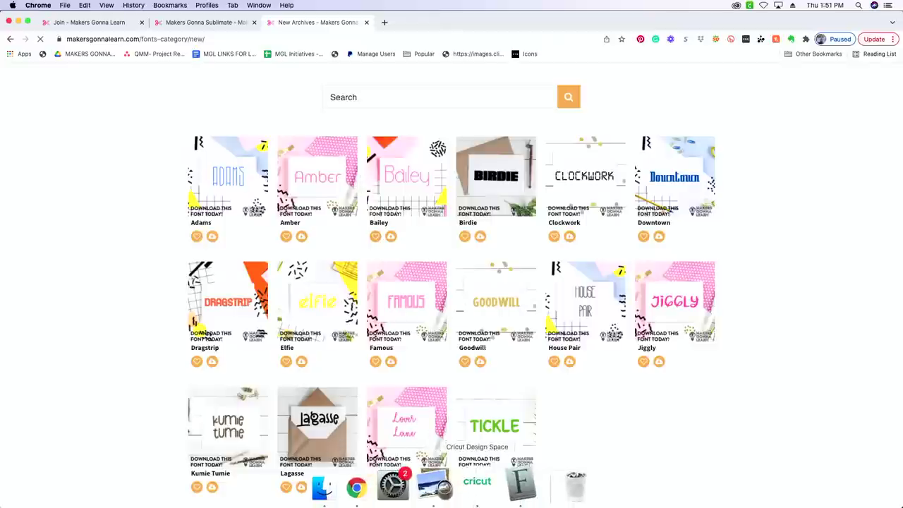
click(473, 492)
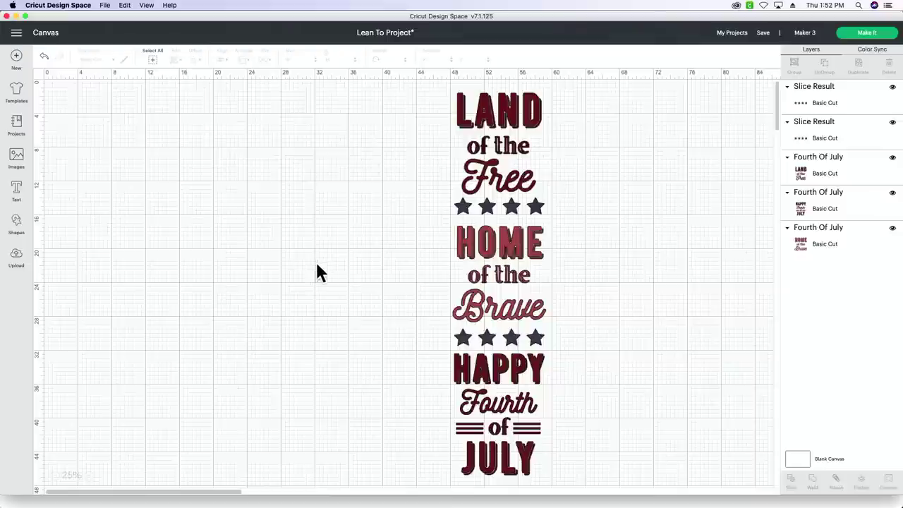
click(16, 261)
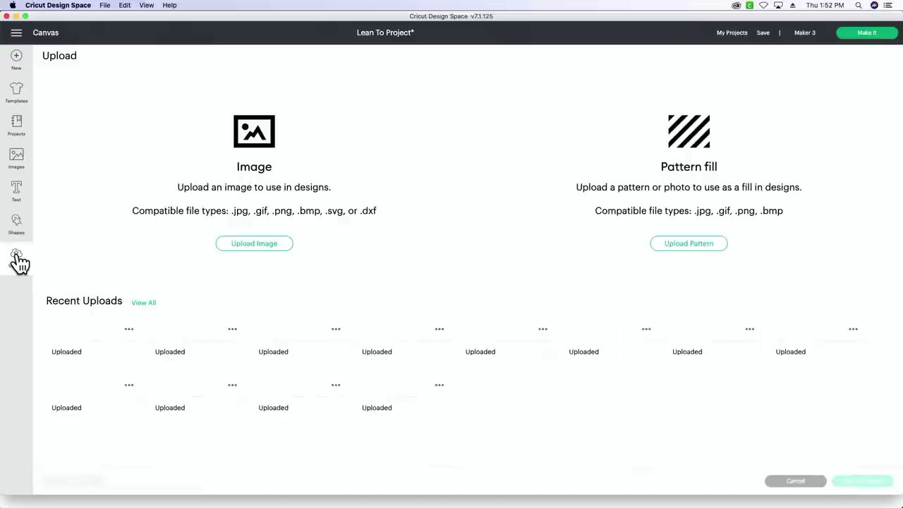
click(276, 247)
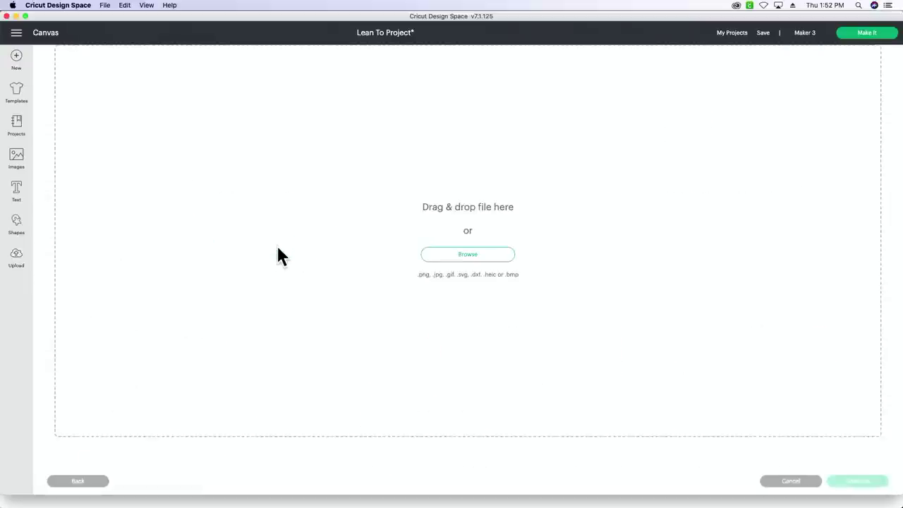
click(449, 259)
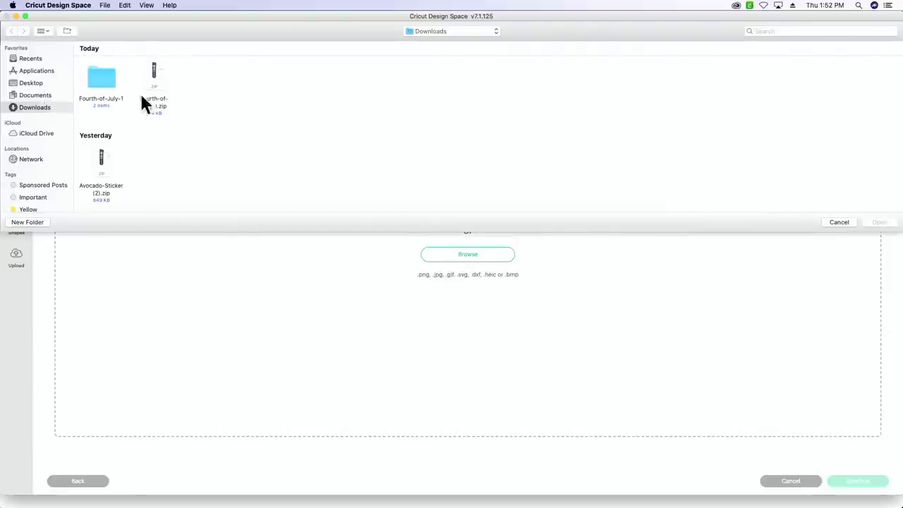
double_click(105, 81)
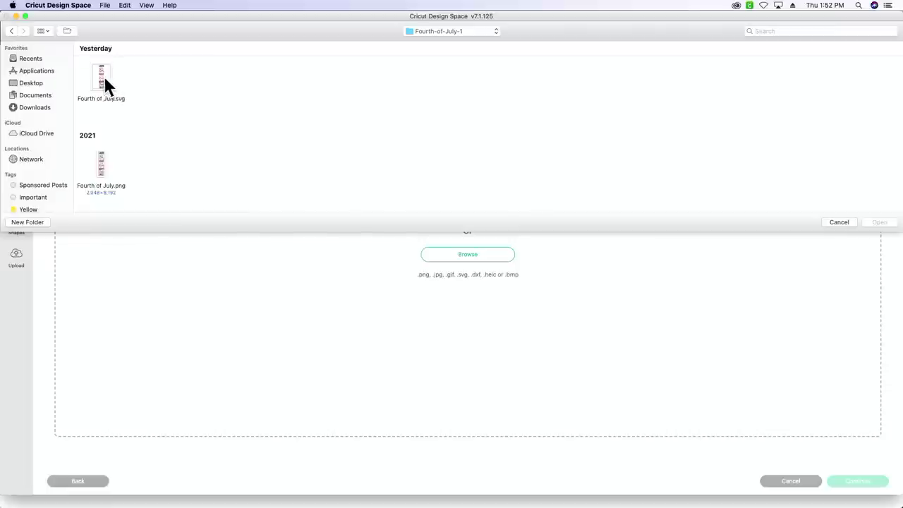
double_click(103, 78)
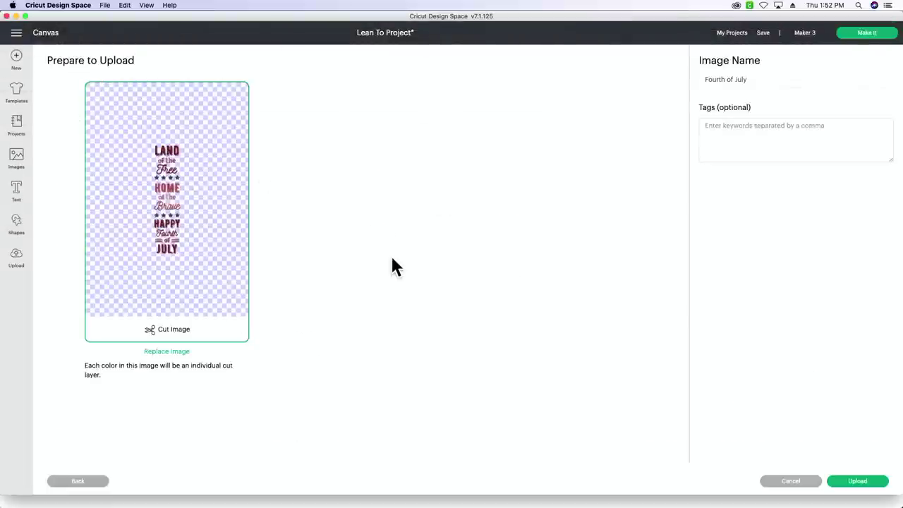
click(874, 485)
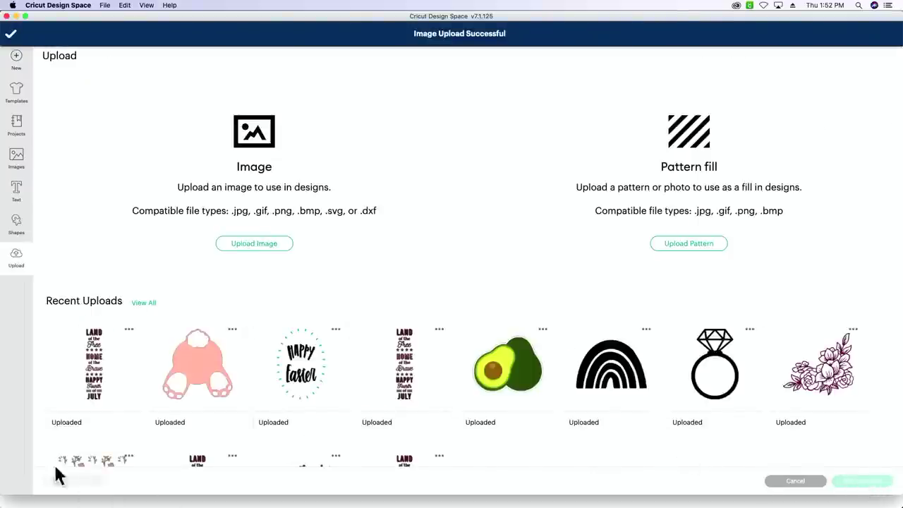
Step: Add the newly uploaded Fourth of July design to the canvas and set its width to 11 inches
click(95, 367)
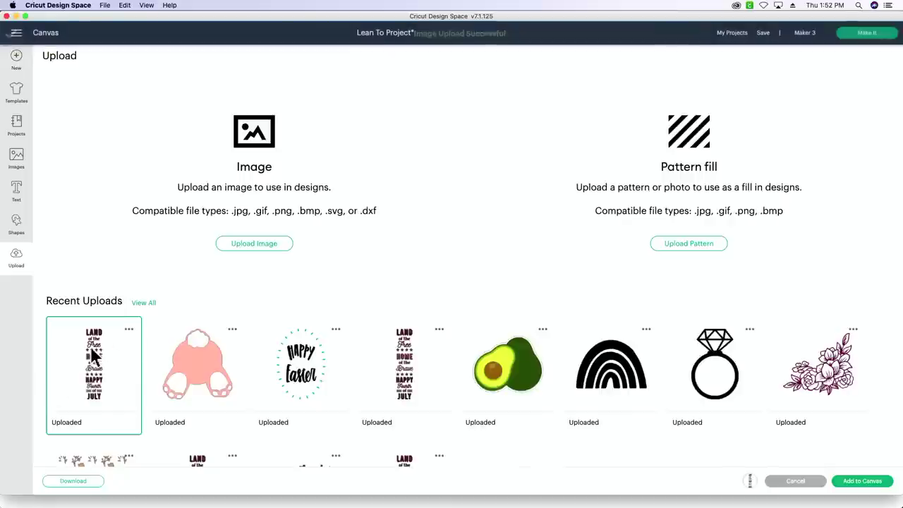
click(862, 481)
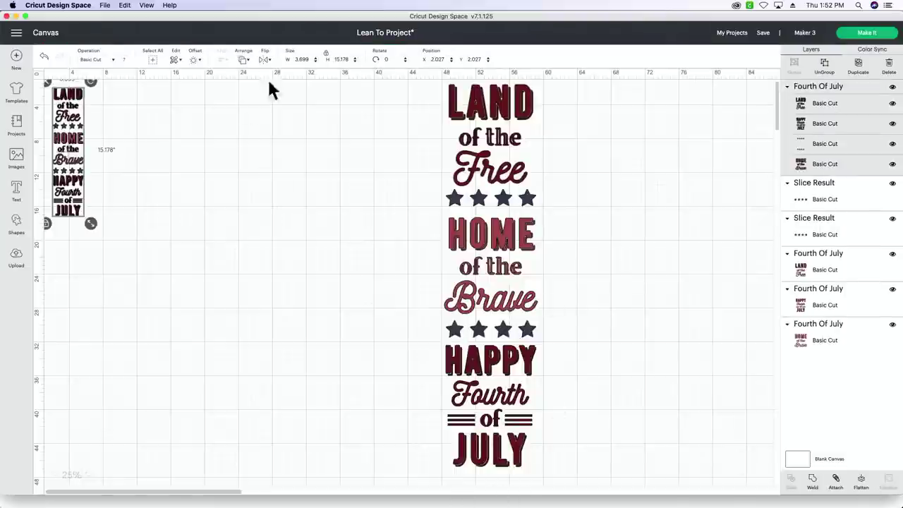
double_click(308, 60)
text(12)
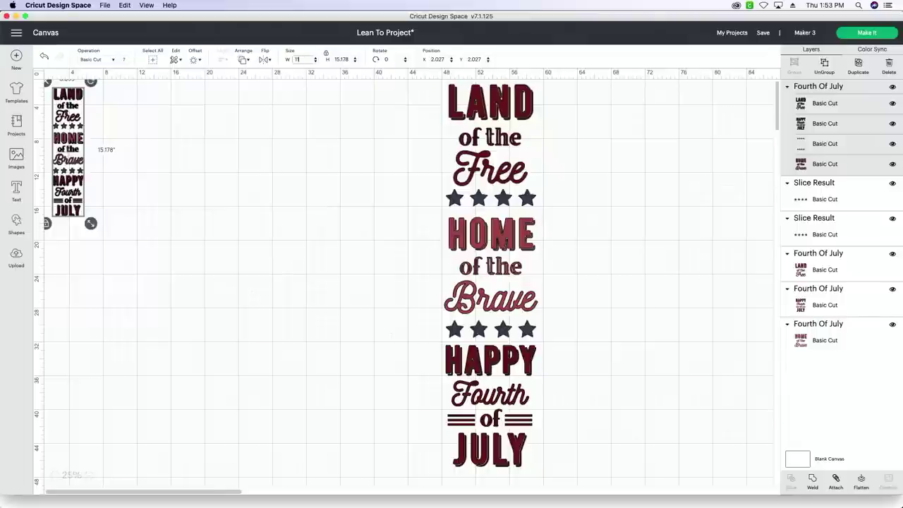
key(Tab)
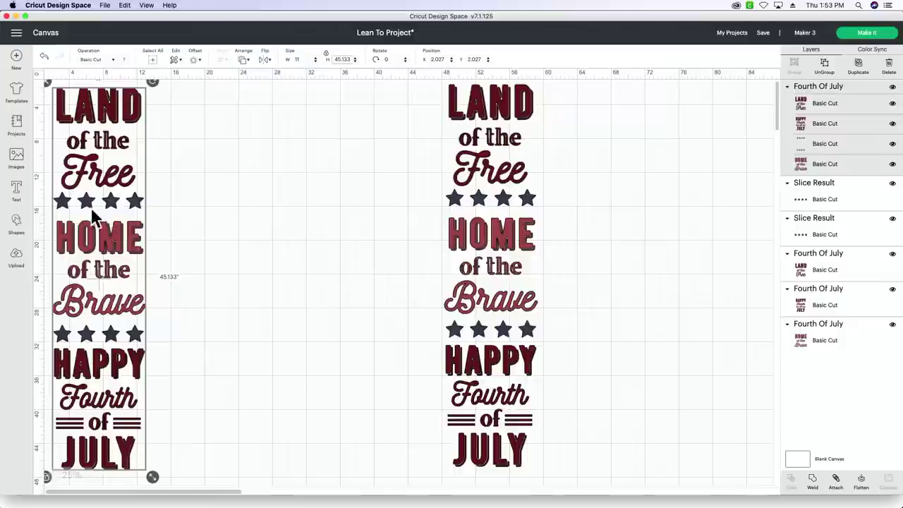
drag(102, 228, 122, 229)
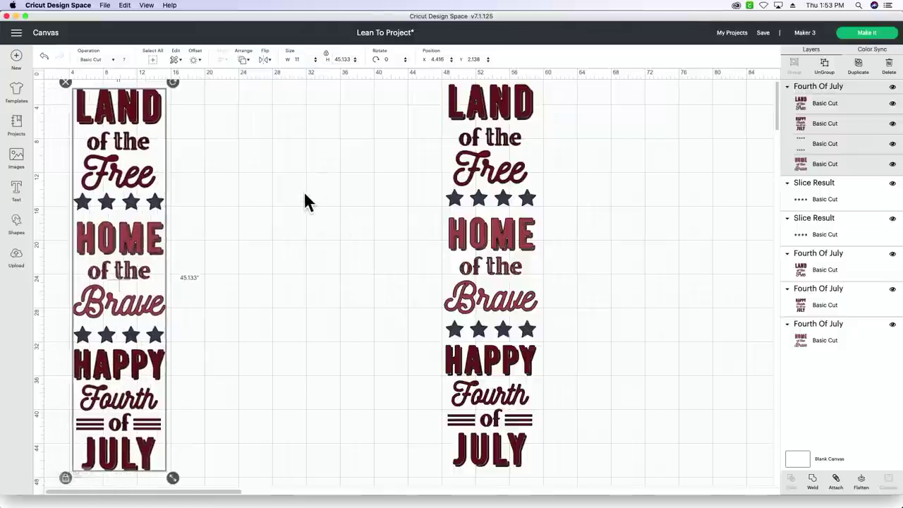
Step: Hide all five layers of the older sliced design and shift the new design to about X 8.3, Y 2.5
drag(402, 85, 542, 471)
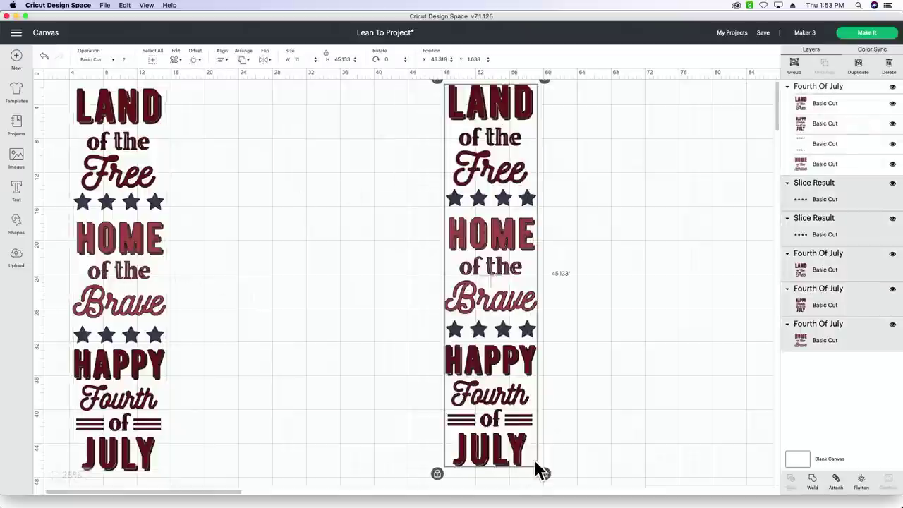
click(892, 183)
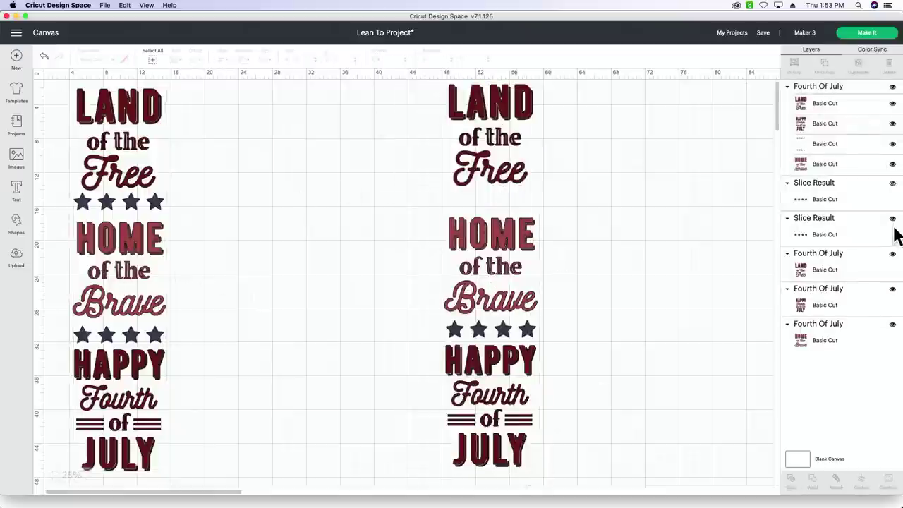
click(892, 218)
click(892, 253)
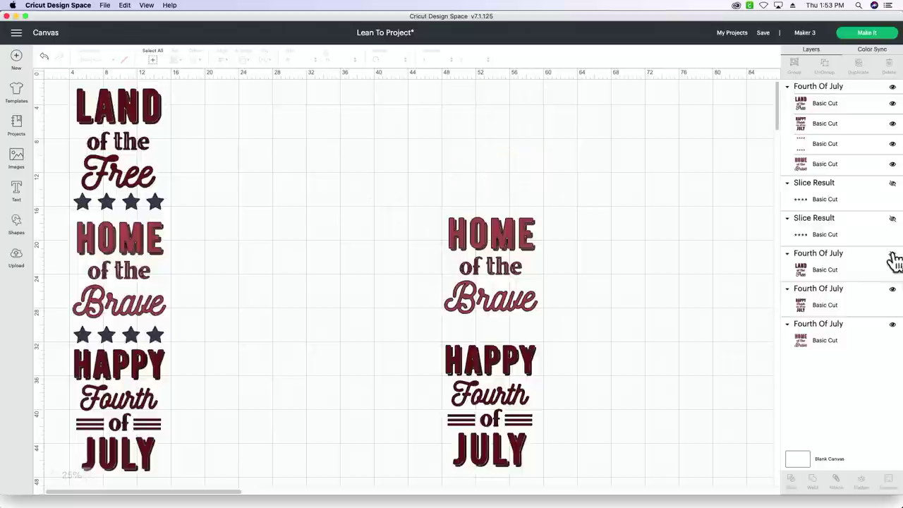
click(892, 288)
click(892, 324)
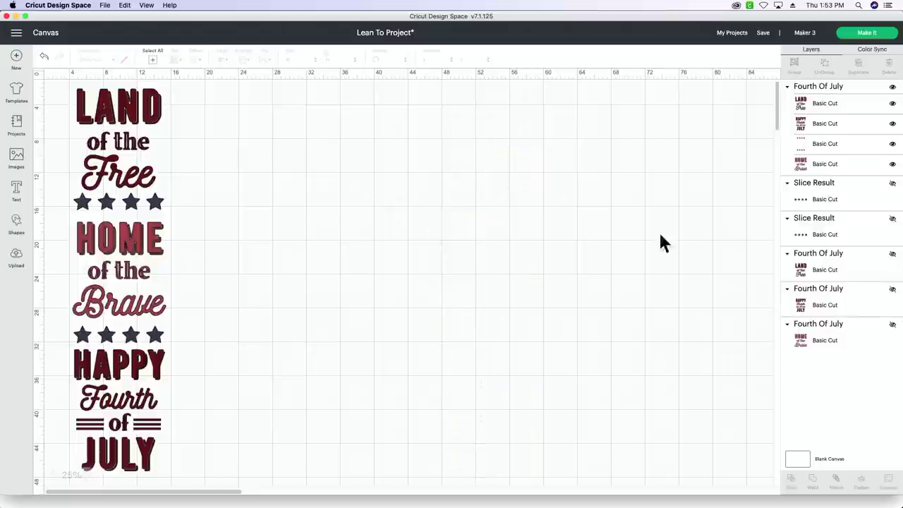
drag(152, 179, 177, 181)
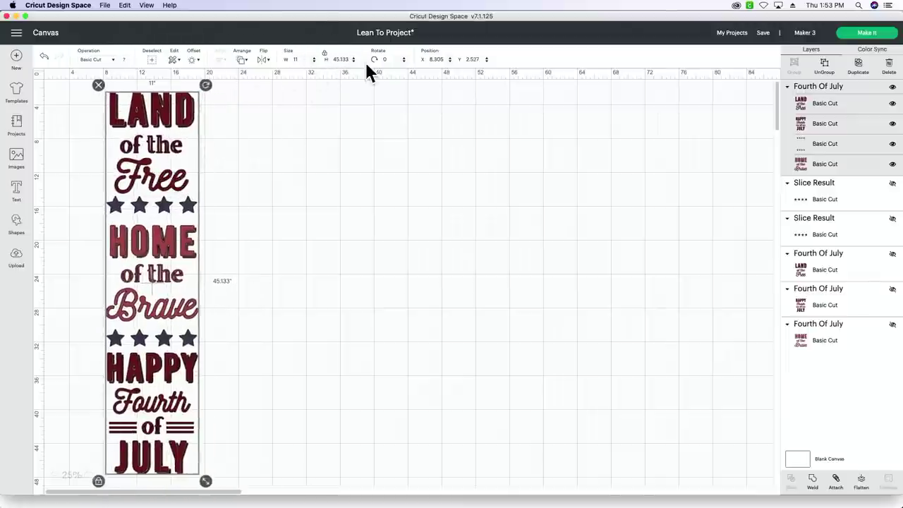
Step: Open the cut preview with all materials loaded on mat
click(850, 42)
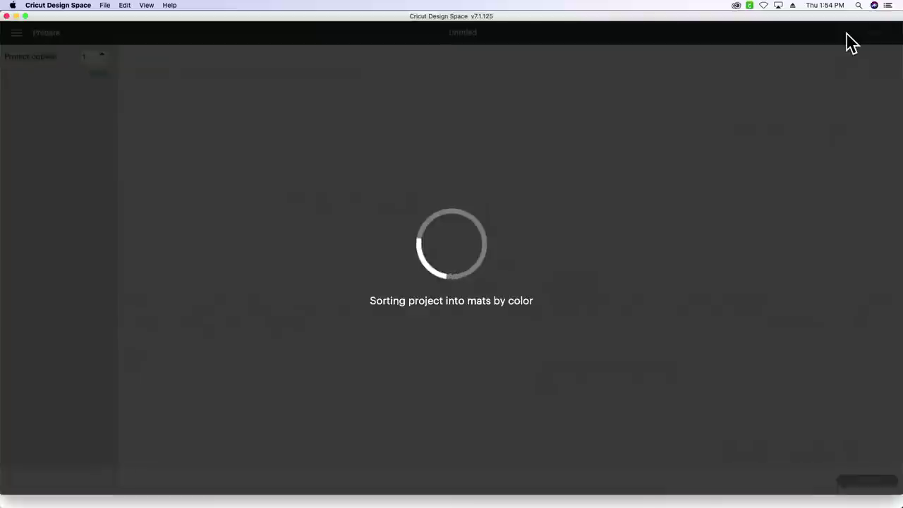
click(450, 101)
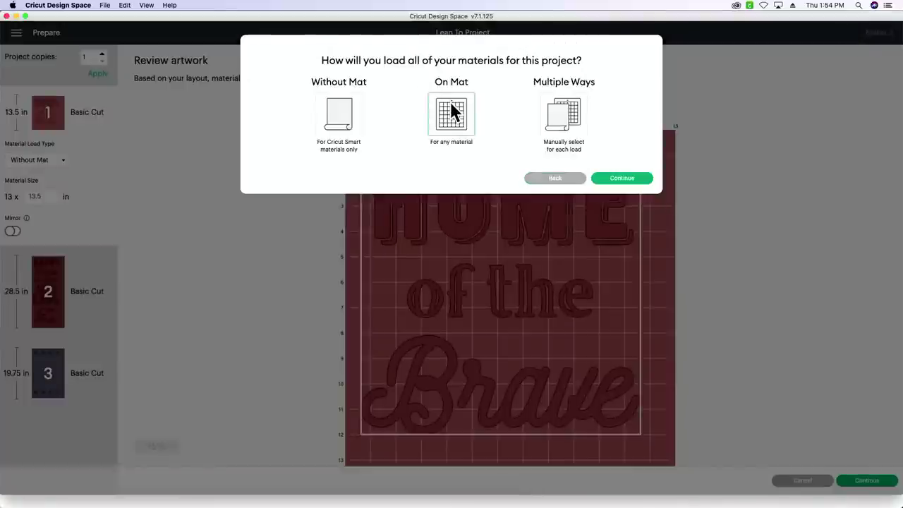
click(628, 180)
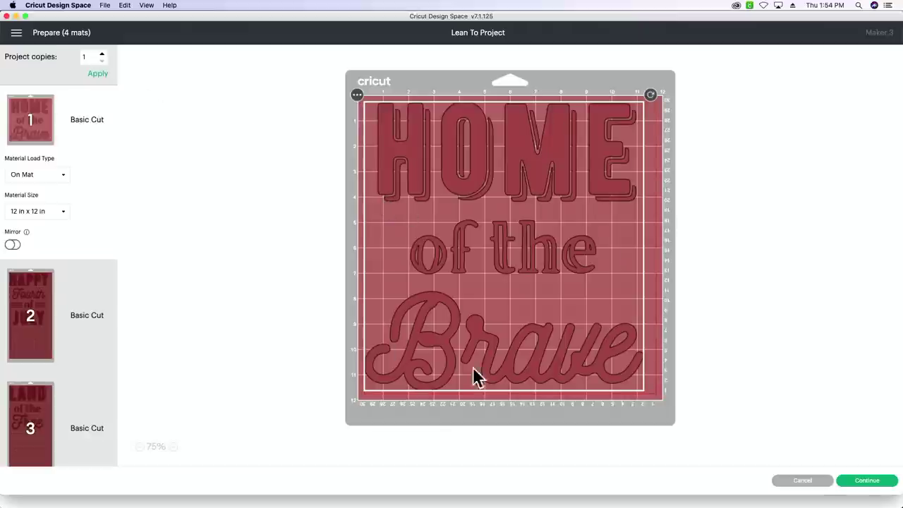
Step: Examine the artwork layout on mats 2, 3 and 4, including the spacing of the star rows, and return to the canvas
click(83, 315)
scroll(454, 348, down, 3)
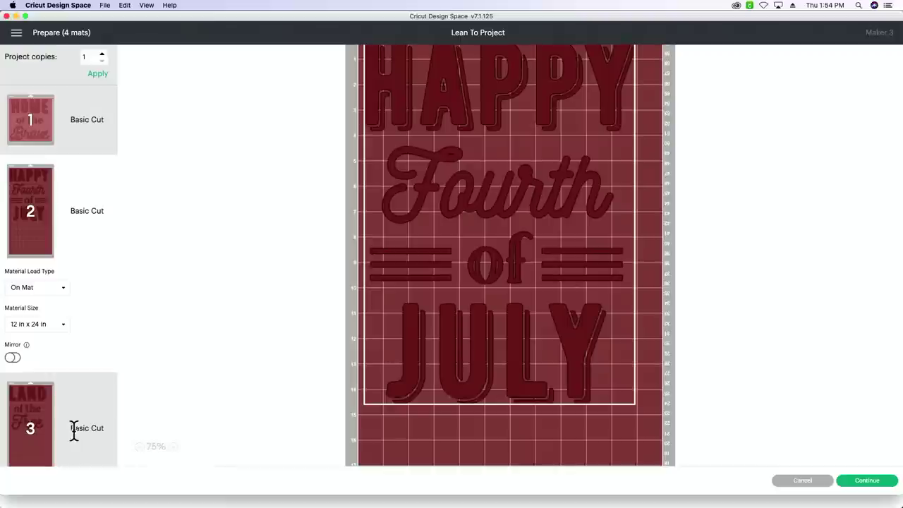
click(73, 427)
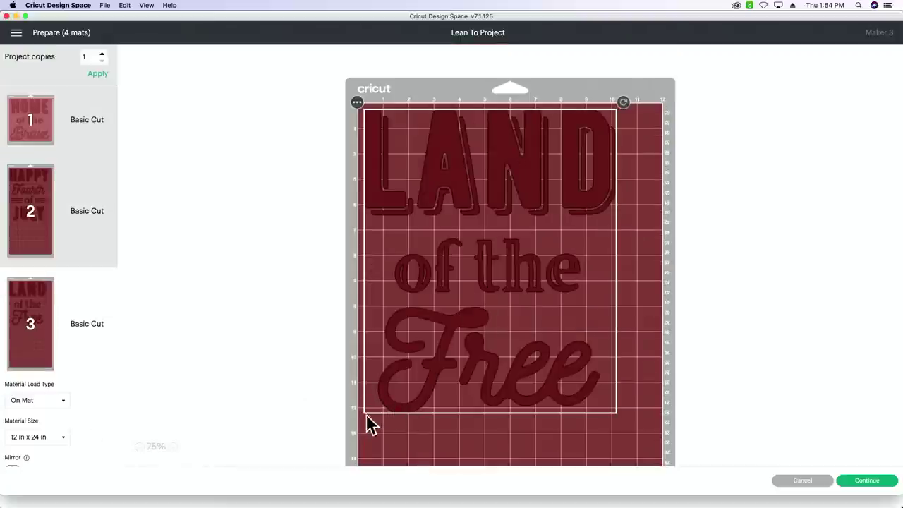
scroll(88, 421, down, 5)
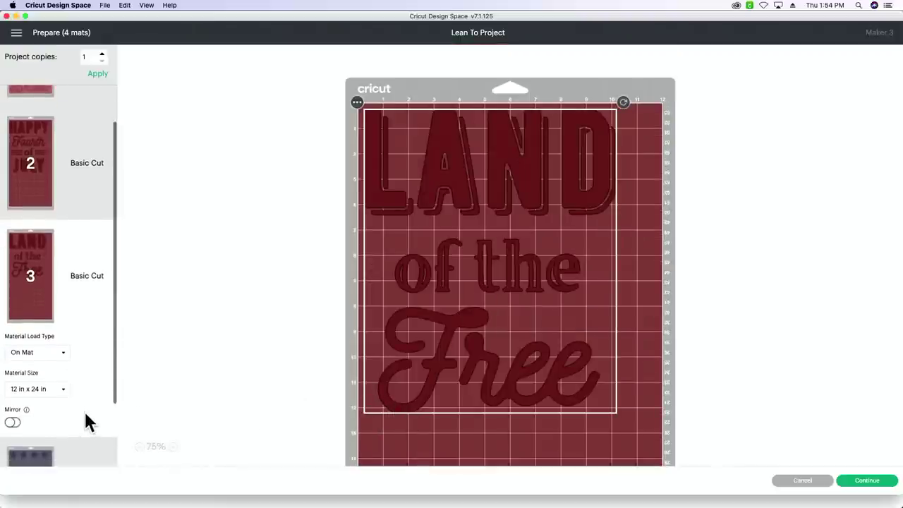
click(77, 411)
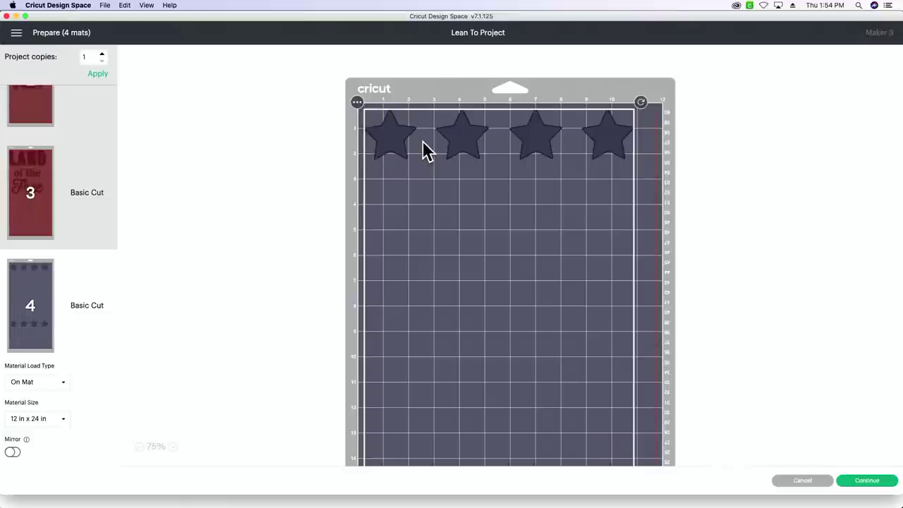
scroll(341, 173, down, 1)
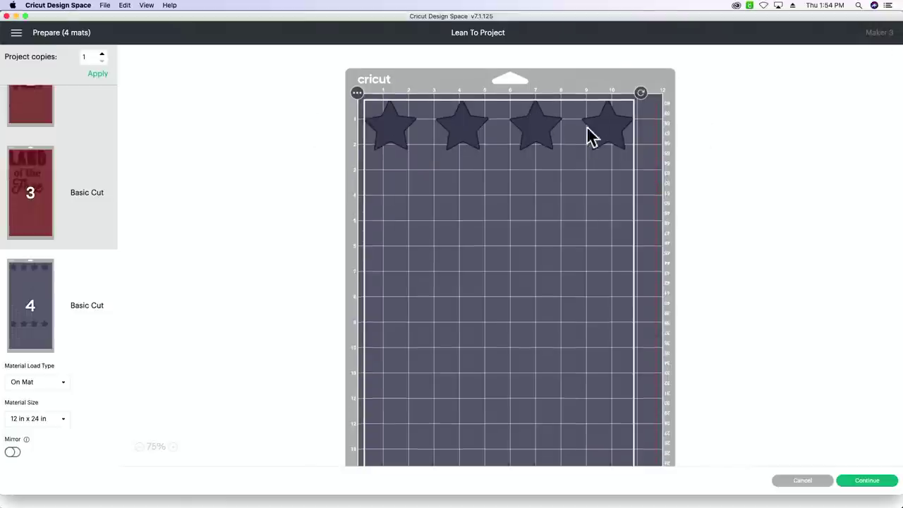
scroll(652, 179, down, 10)
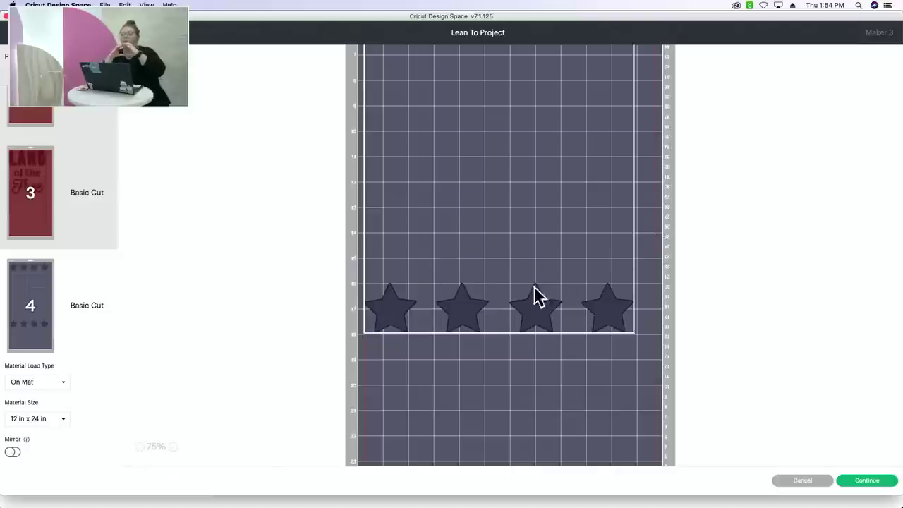
scroll(677, 273, up, 3)
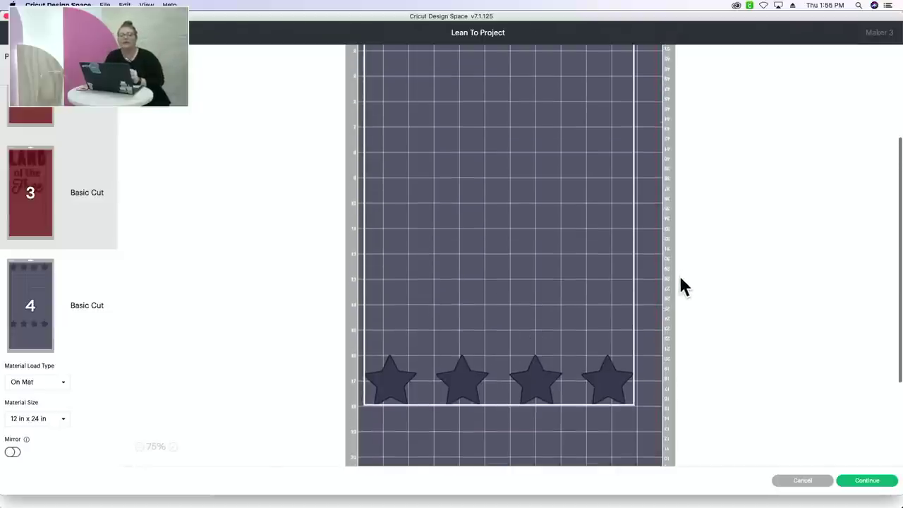
scroll(681, 286, up, 5)
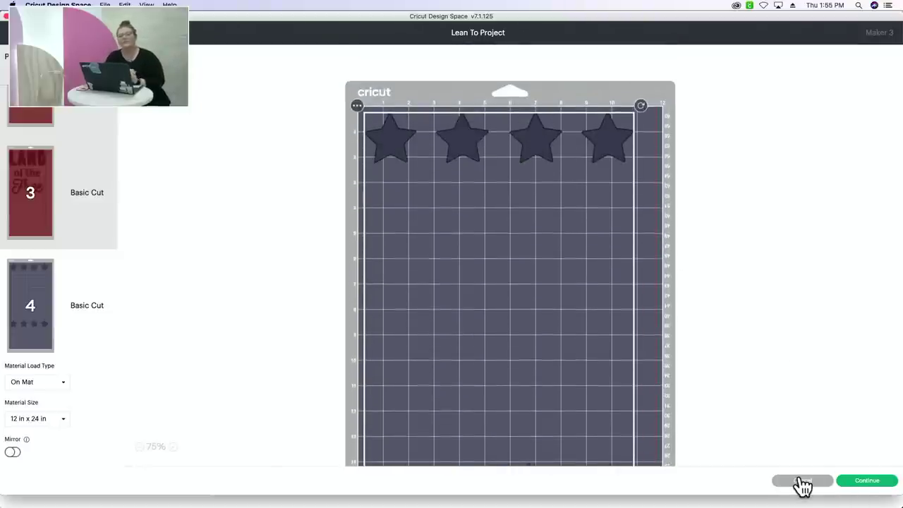
click(802, 482)
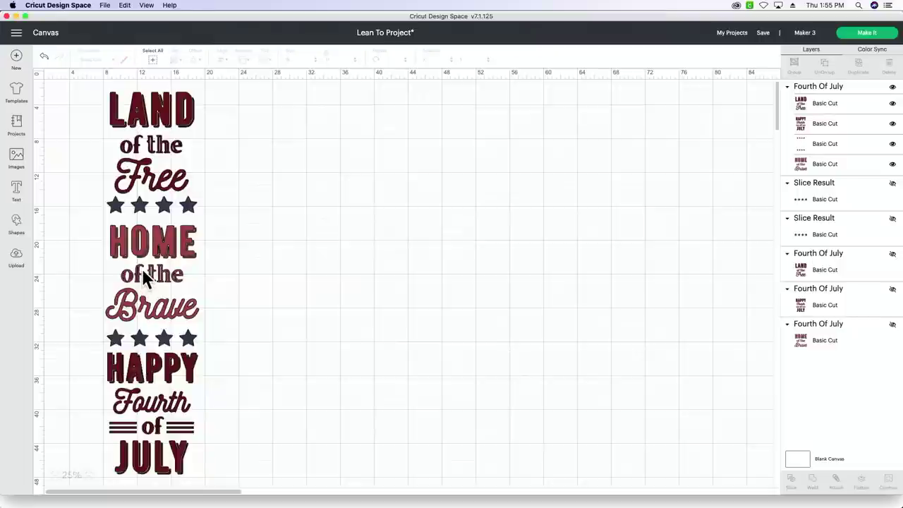
Step: Ungroup the Fourth of July design and move the two star rows out beside the text, to about X 28, Y 14.6
drag(141, 268, 191, 206)
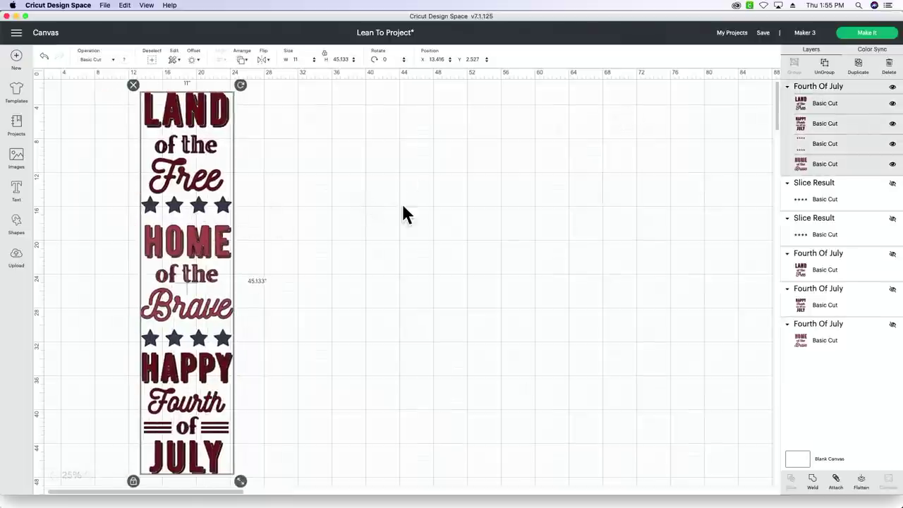
click(824, 64)
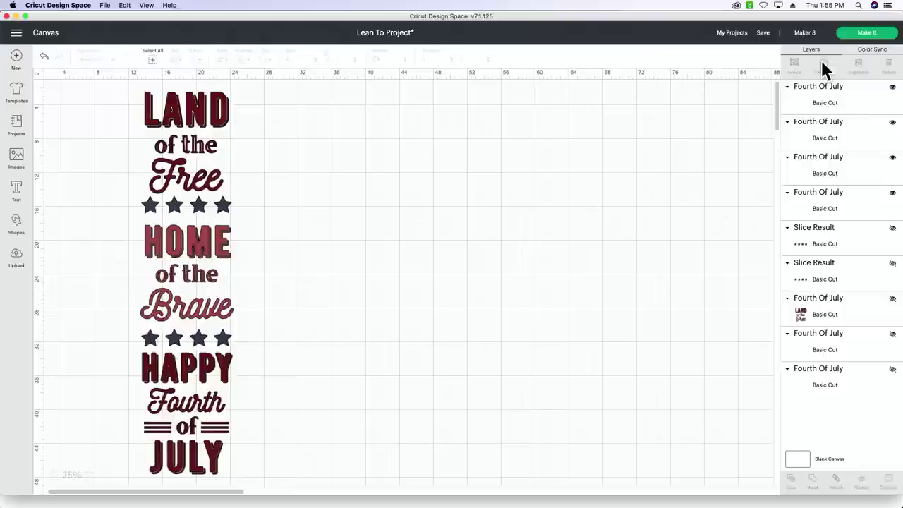
drag(213, 209, 335, 212)
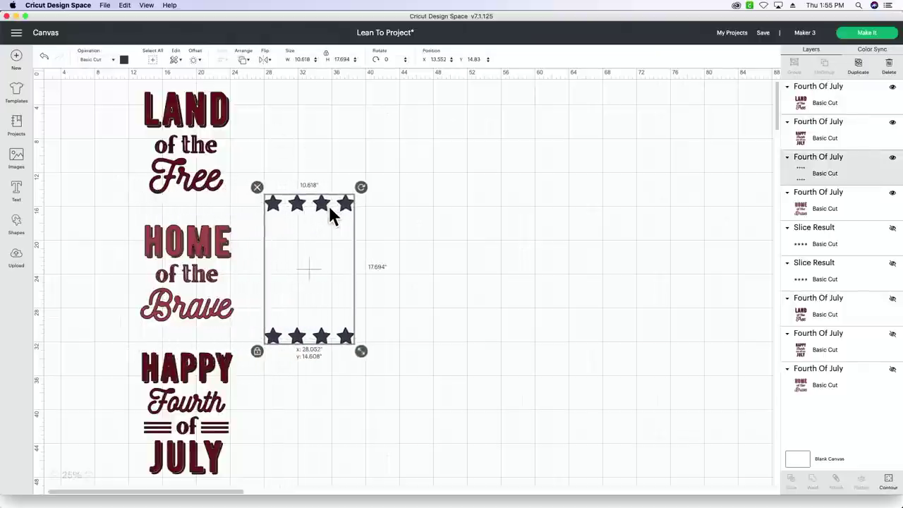
click(383, 210)
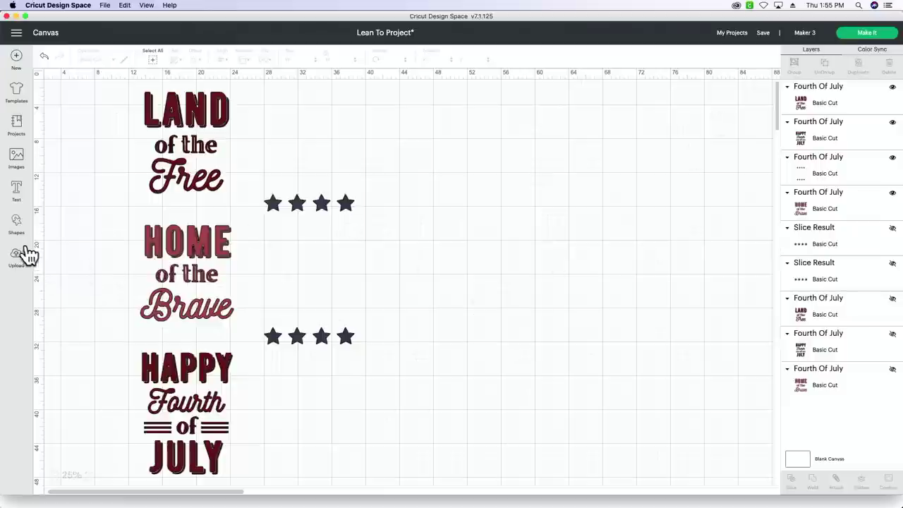
Step: Add a square, stretch it without locked proportions to about 12.7 by 3.4 in, and place it over the upper star row
click(17, 224)
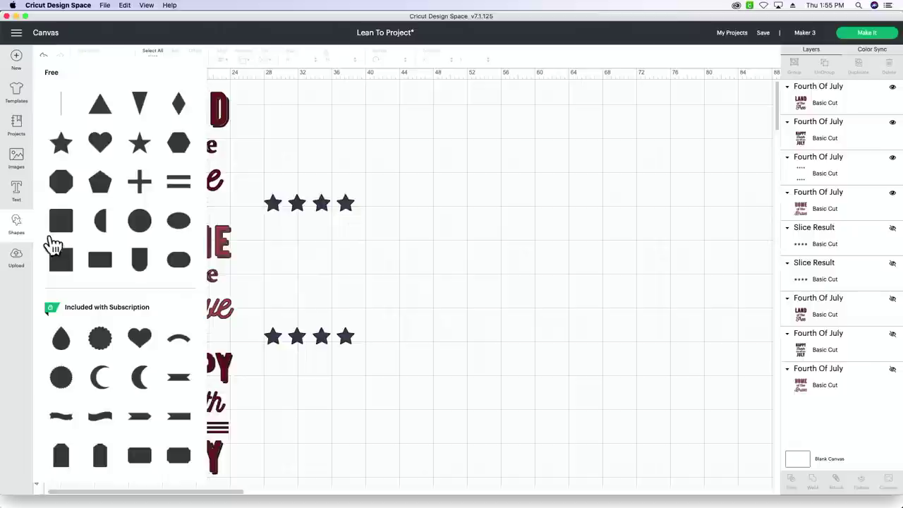
click(61, 258)
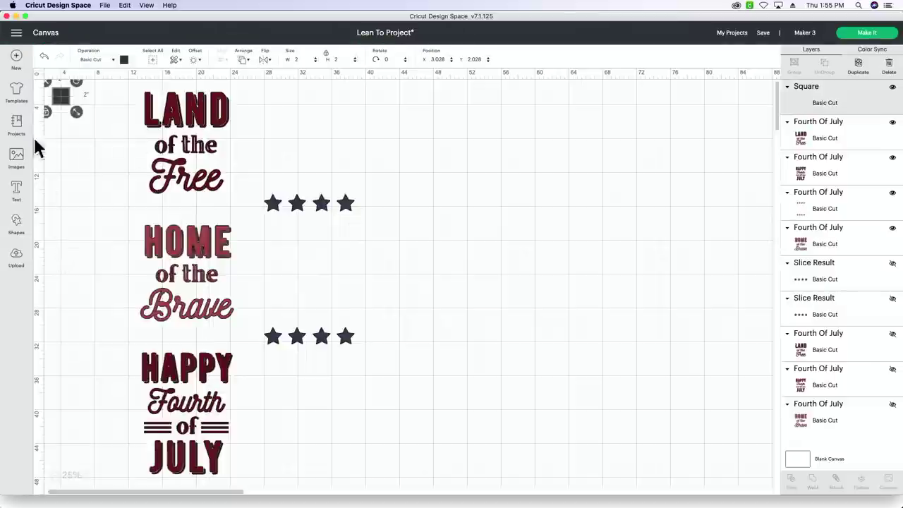
drag(60, 99, 83, 120)
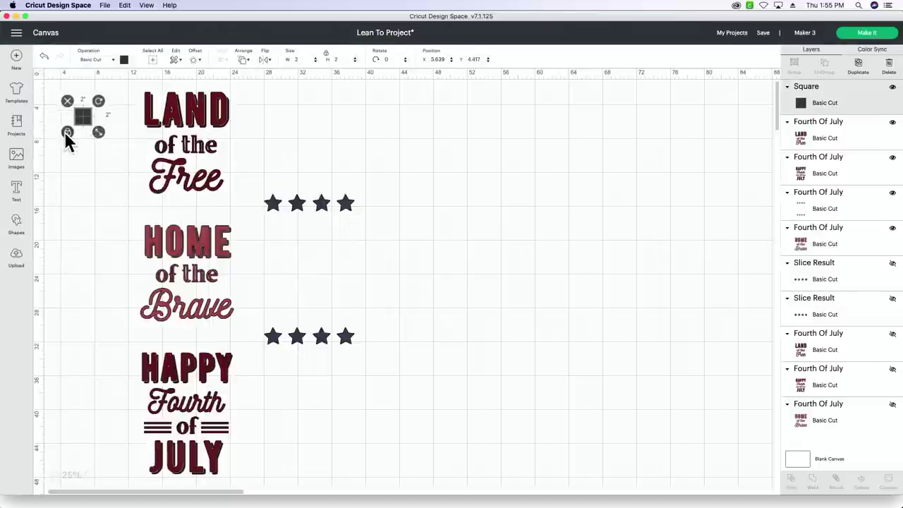
click(86, 125)
drag(86, 125, 362, 223)
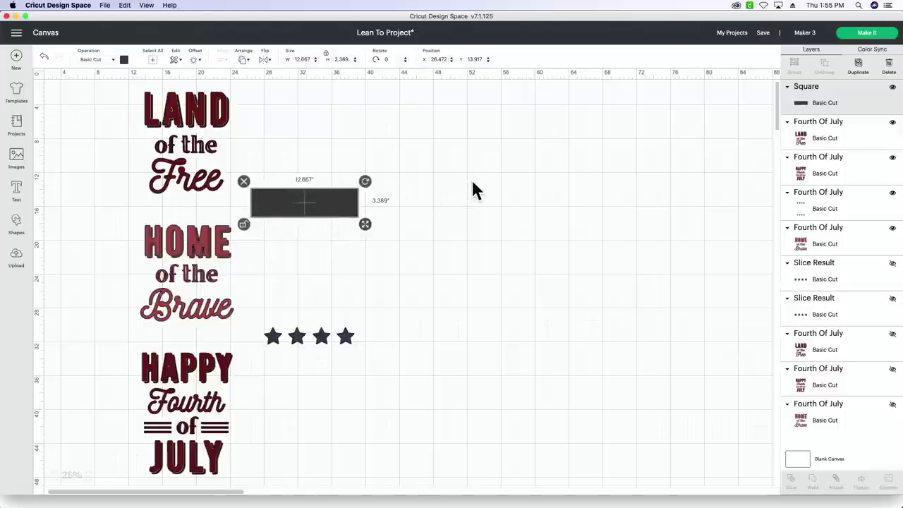
Step: Slice the star rows with the rectangle and move the cut-out rectangle and the spare stars away from the design
drag(444, 178, 306, 264)
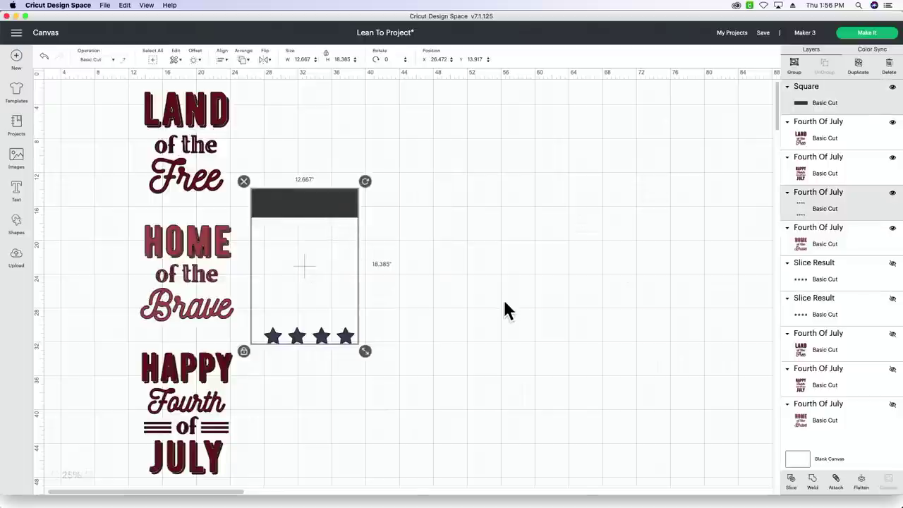
click(791, 480)
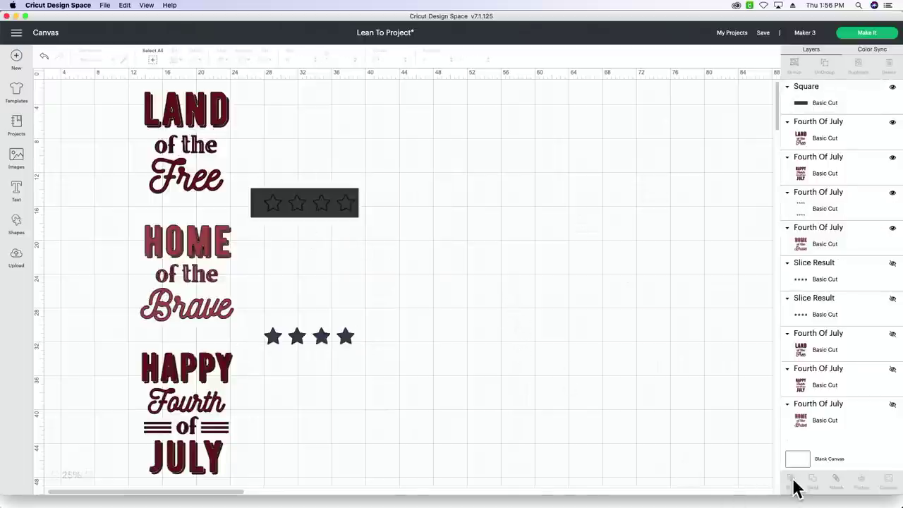
drag(294, 203, 447, 196)
click(337, 204)
drag(337, 204, 521, 270)
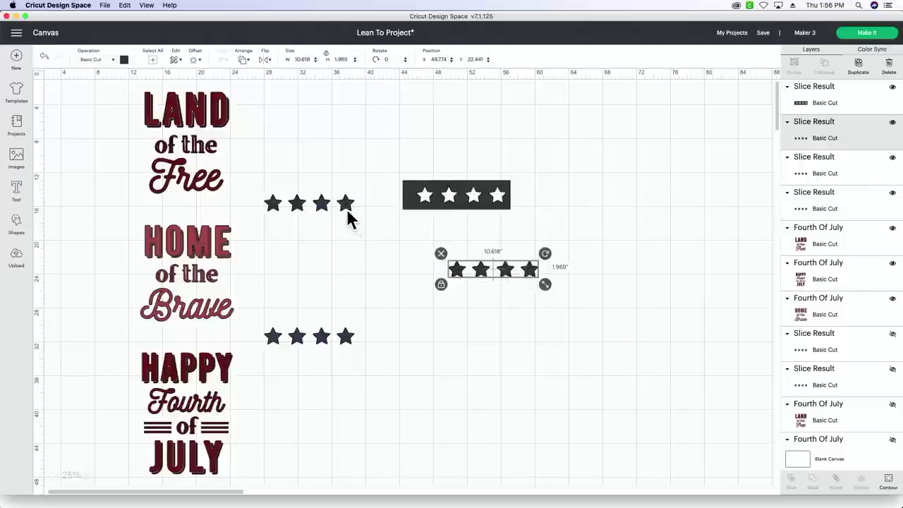
Step: Move the separated star row just above the lower row, to about X 28.2, Y 27.4, and delete the leftover slice pieces
drag(347, 209, 345, 326)
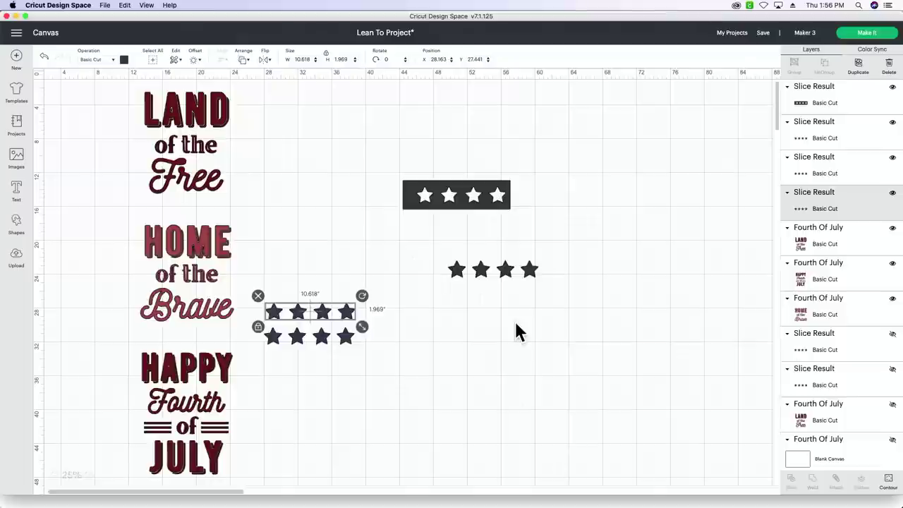
drag(516, 324, 480, 176)
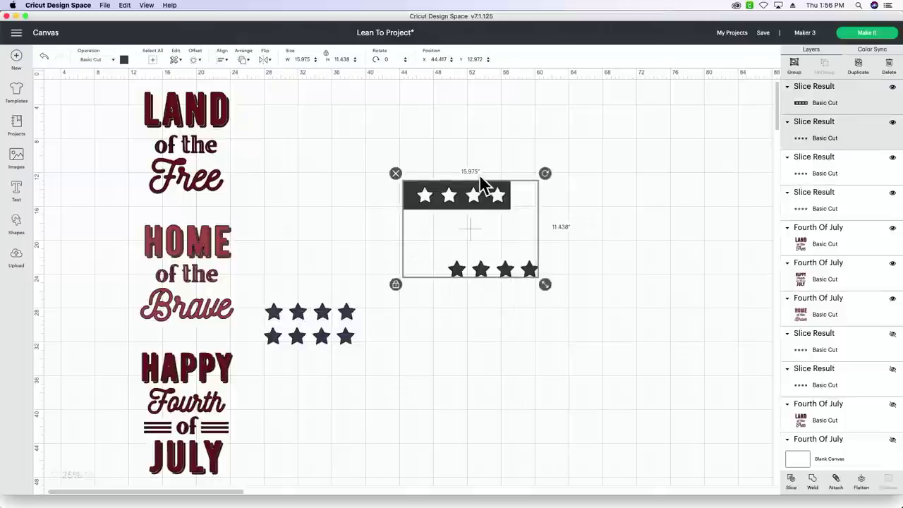
key(Delete)
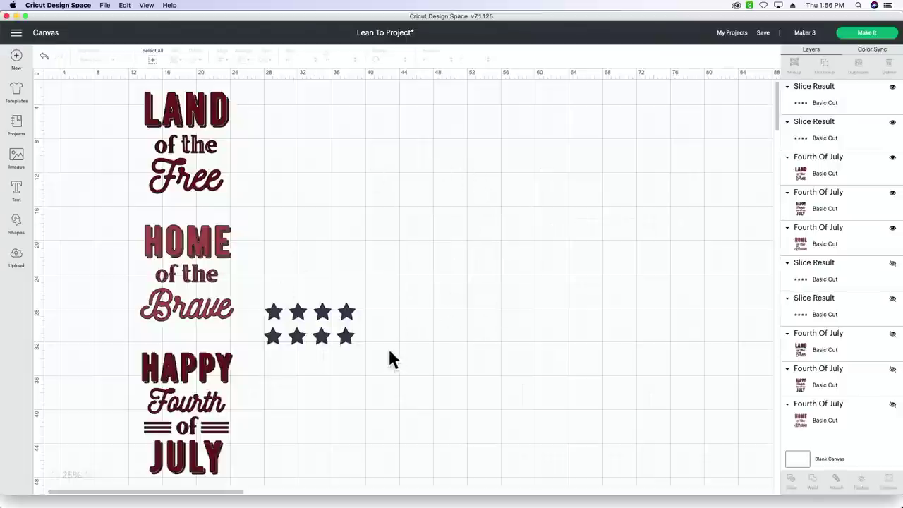
Step: Open the cut preview with materials on mat, examine the spacing of the star rows on mat 4, and return to the canvas
click(864, 34)
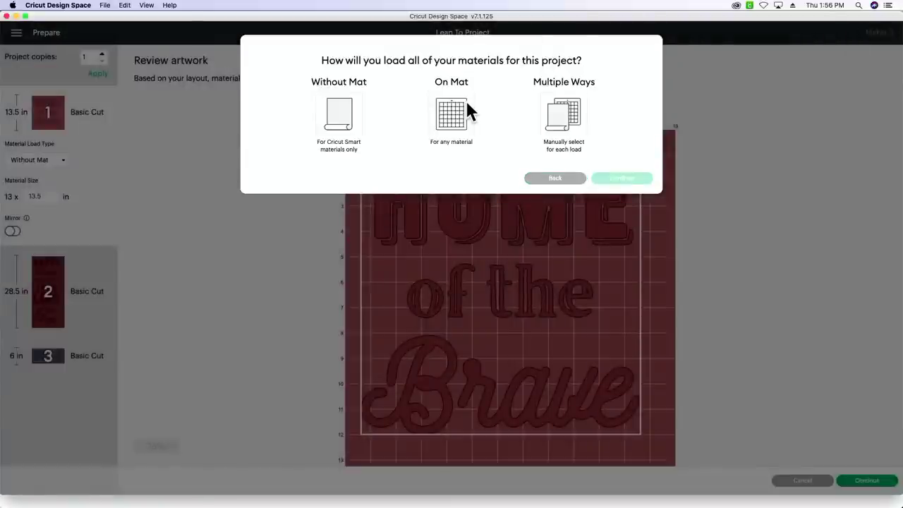
click(464, 99)
click(644, 181)
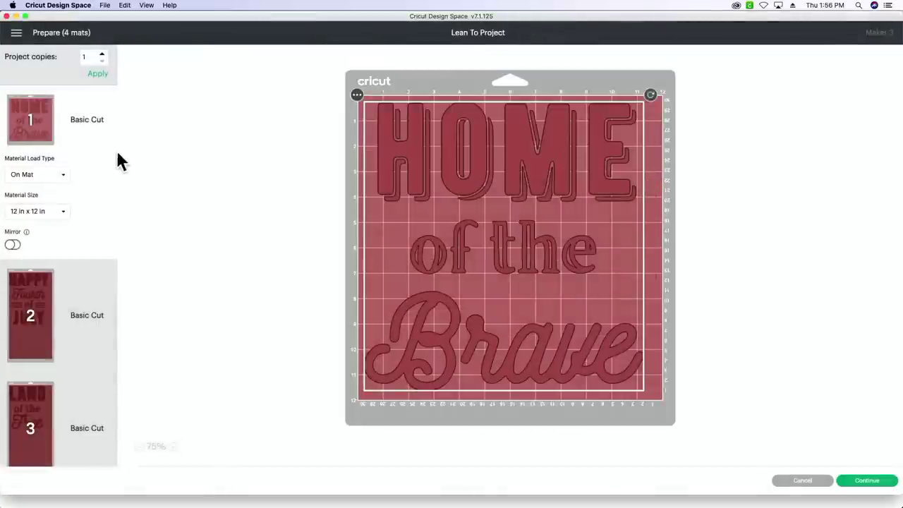
scroll(74, 267, down, 3)
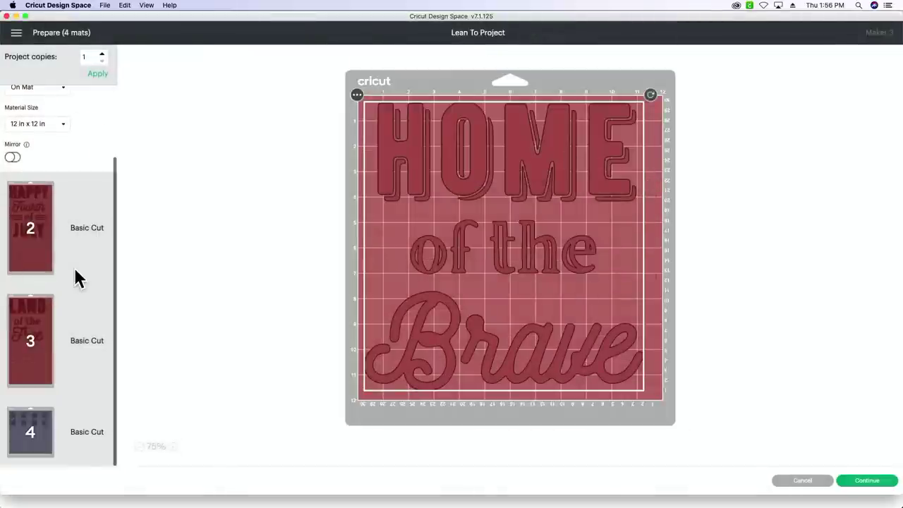
click(71, 446)
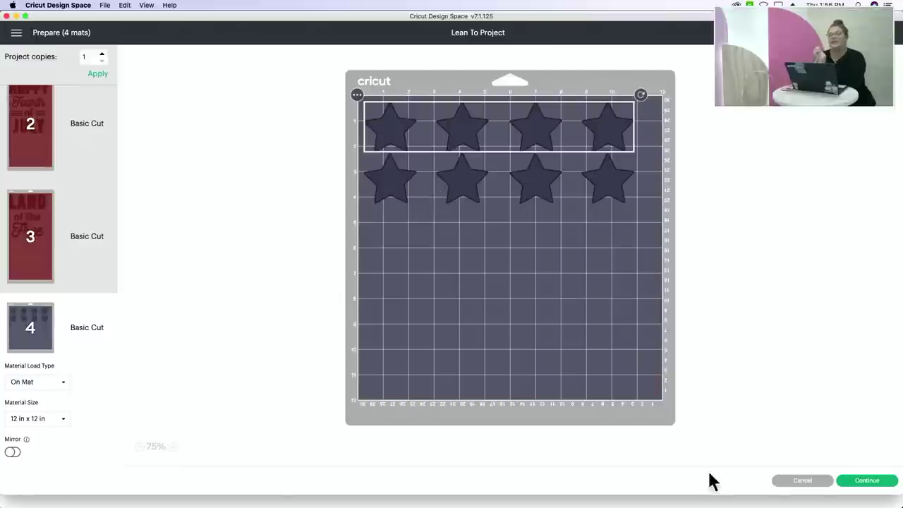
click(784, 484)
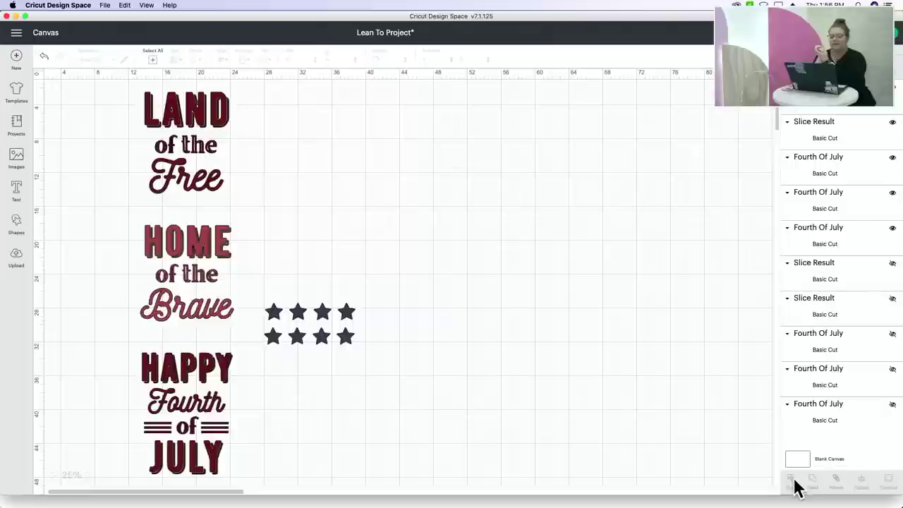
Step: Rearrange the three text blocks side by side in the order Happy Fourth of July, Home of the Brave, Land of the Free
drag(172, 99, 364, 132)
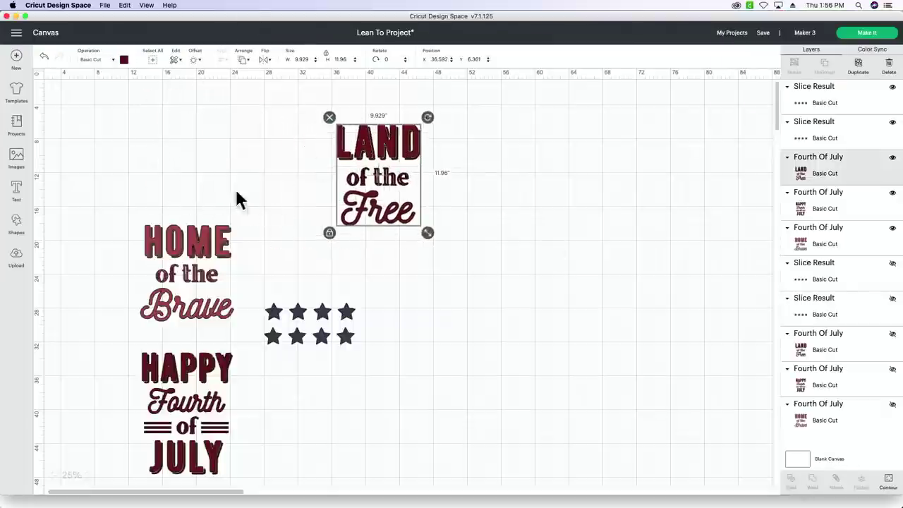
drag(195, 247, 192, 175)
drag(201, 437, 175, 381)
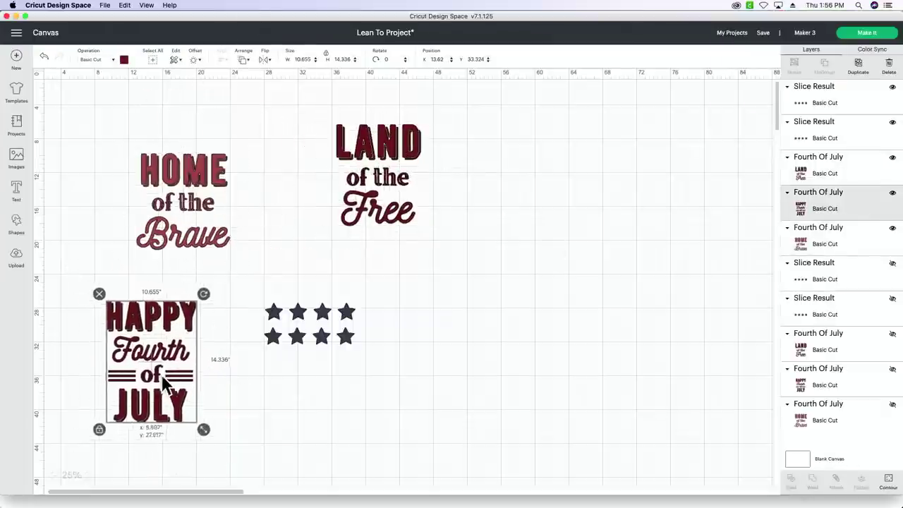
drag(183, 184, 277, 187)
drag(126, 322, 140, 175)
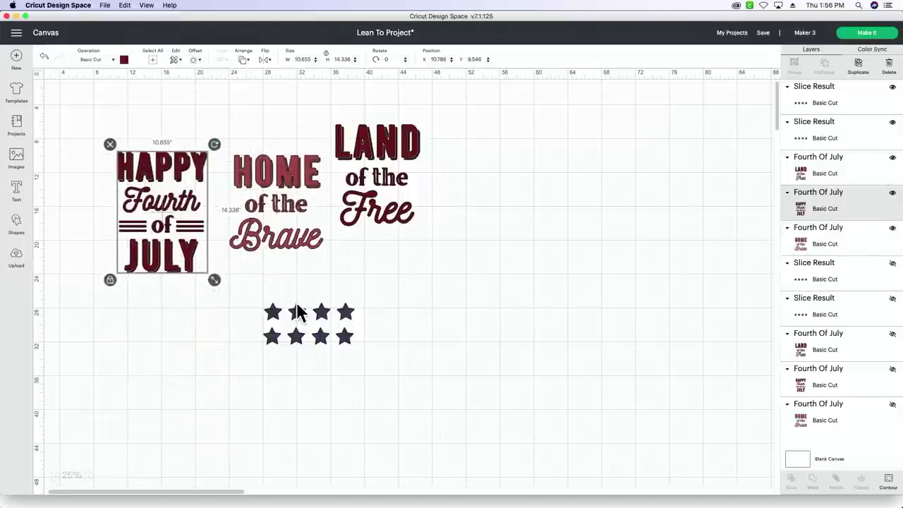
Step: Place one star row above "Happy Fourth of July" and the other below "Home of the Brave"
drag(296, 312, 138, 114)
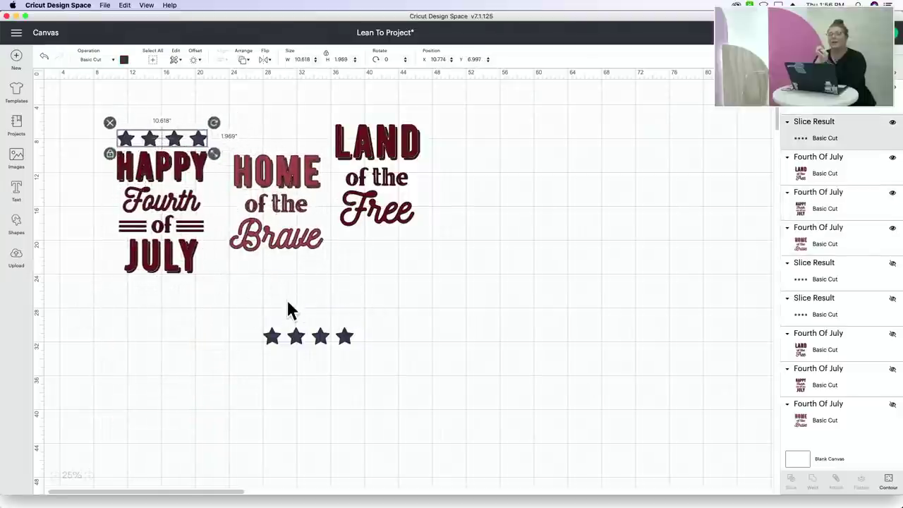
drag(293, 325, 308, 274)
click(451, 344)
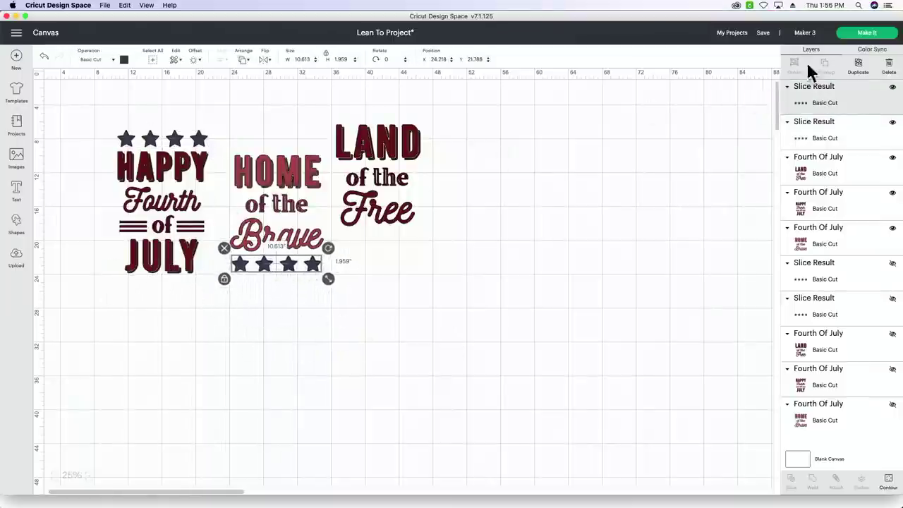
Step: Try a duplicate of the star row above "Land of the Free", move it below the text blocks, and delete it
click(857, 67)
drag(325, 265, 424, 92)
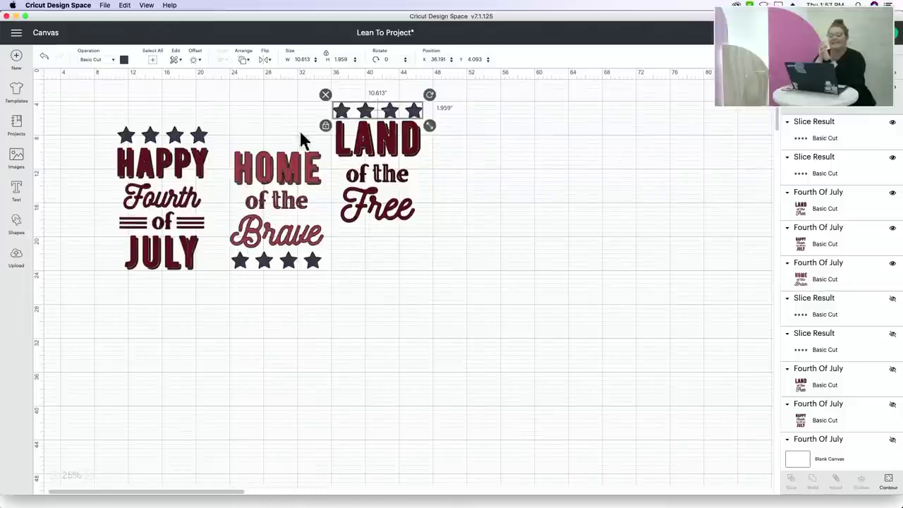
drag(370, 113, 273, 347)
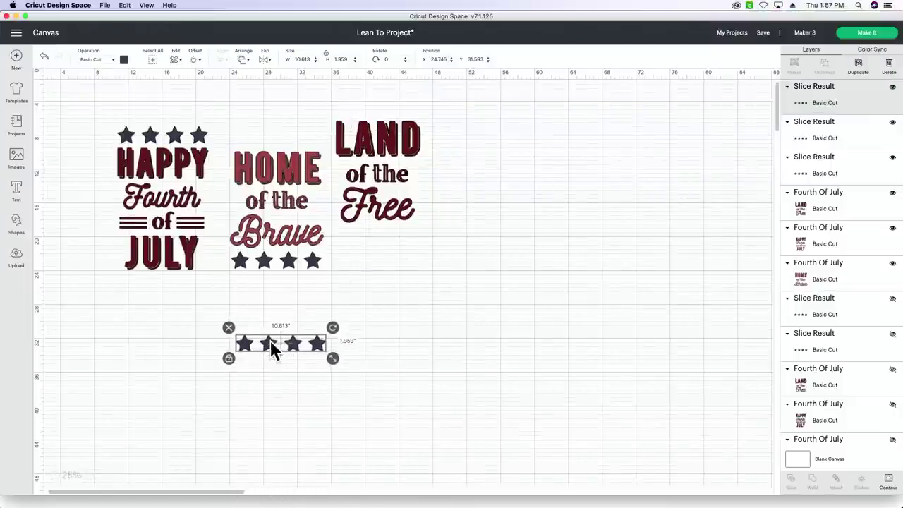
key(Delete)
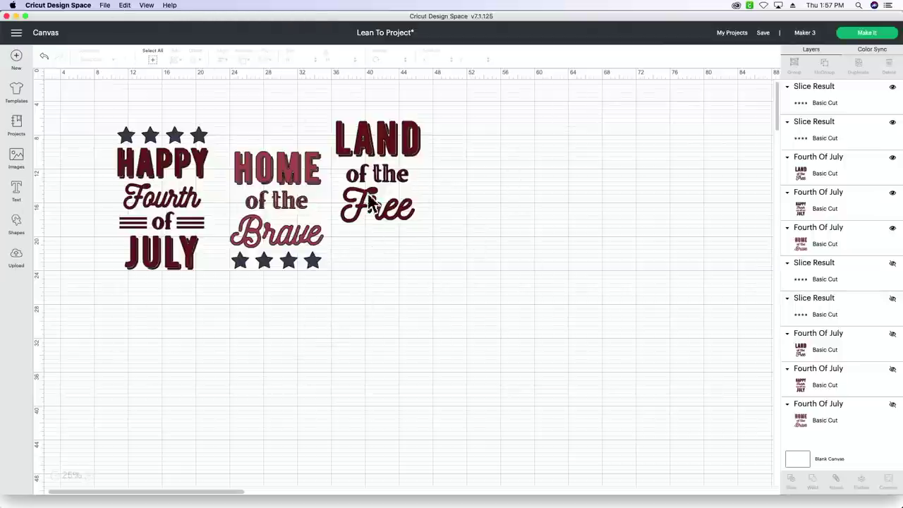
Step: Reopen the cut preview of the rearranged design with all materials loaded on mat and look through the mat list
click(883, 42)
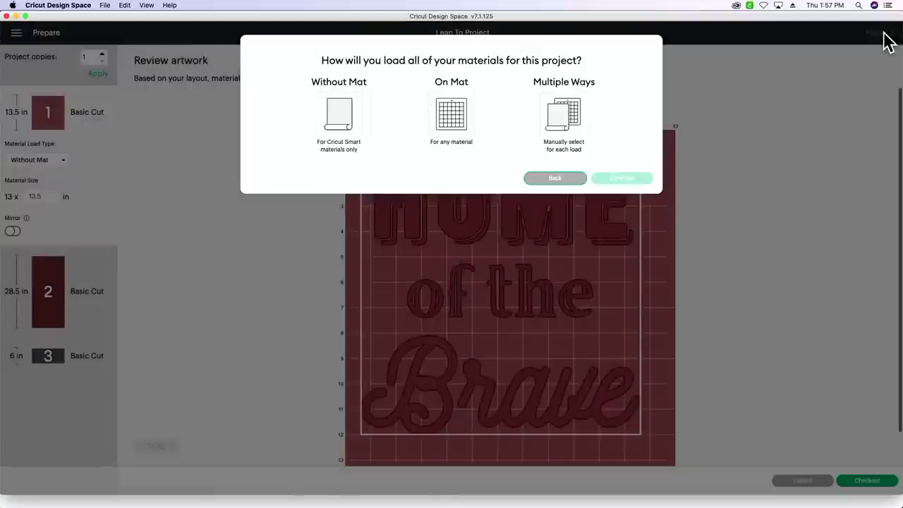
click(457, 107)
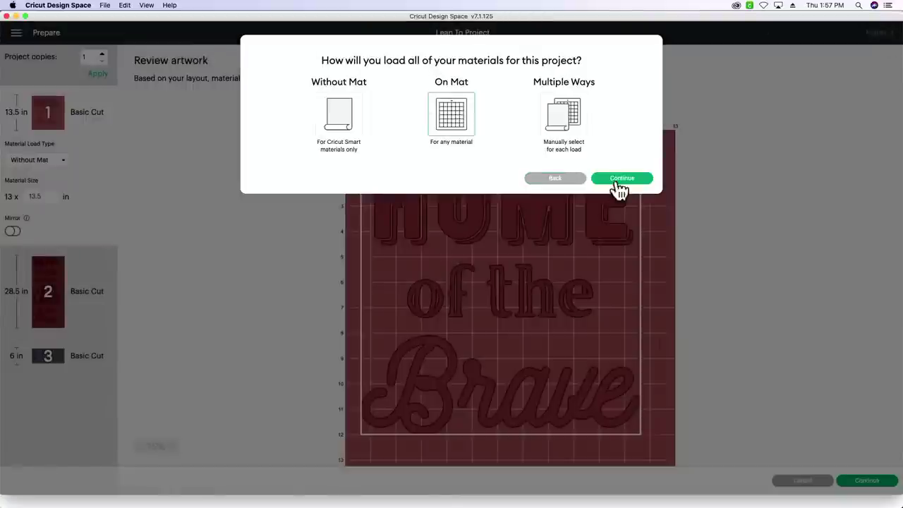
click(621, 180)
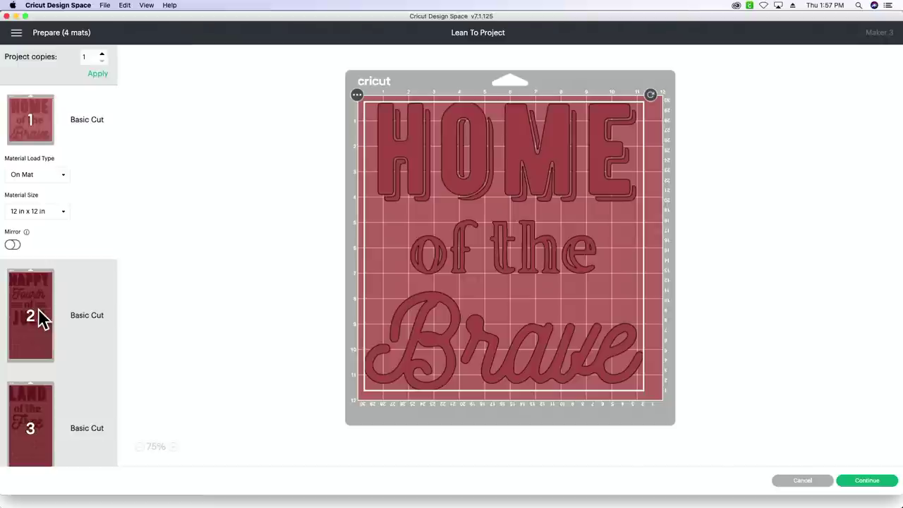
scroll(40, 317, down, 3)
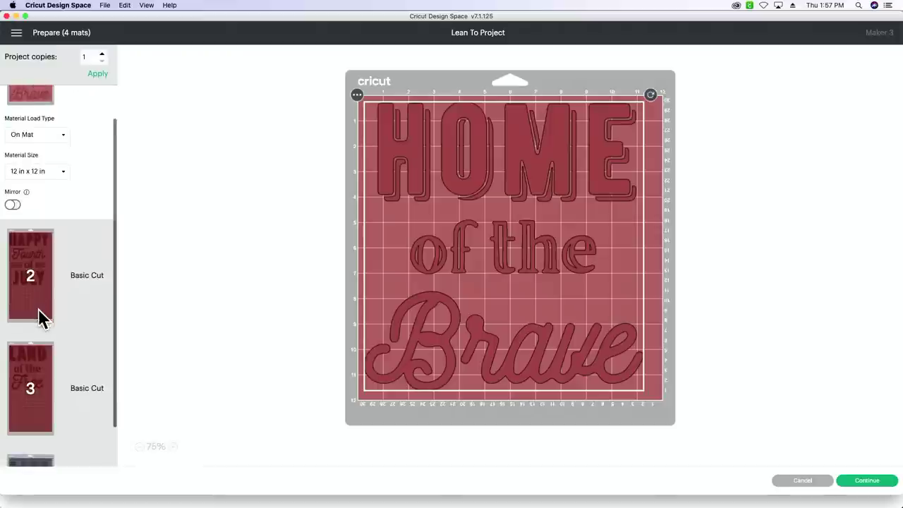